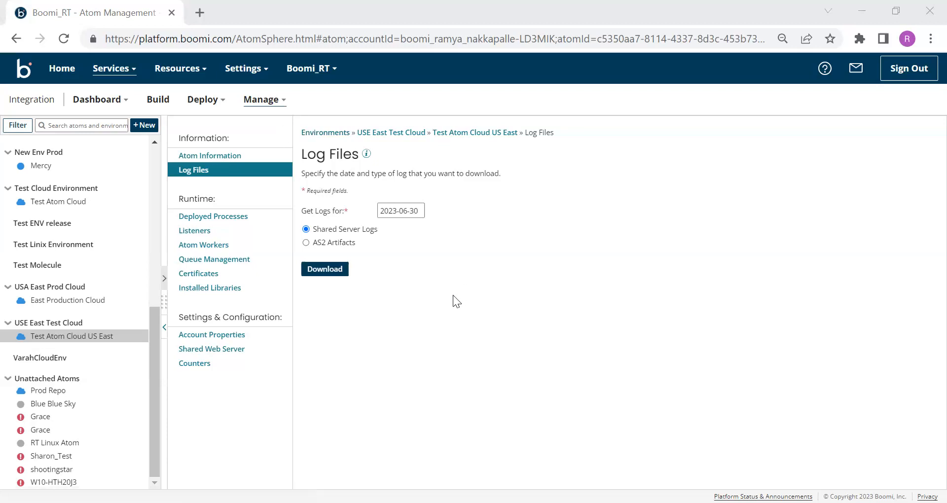
- Show Queue Management for the Test Atom Cloud US East atom and select the Test_Queue row
left_click(267, 99)
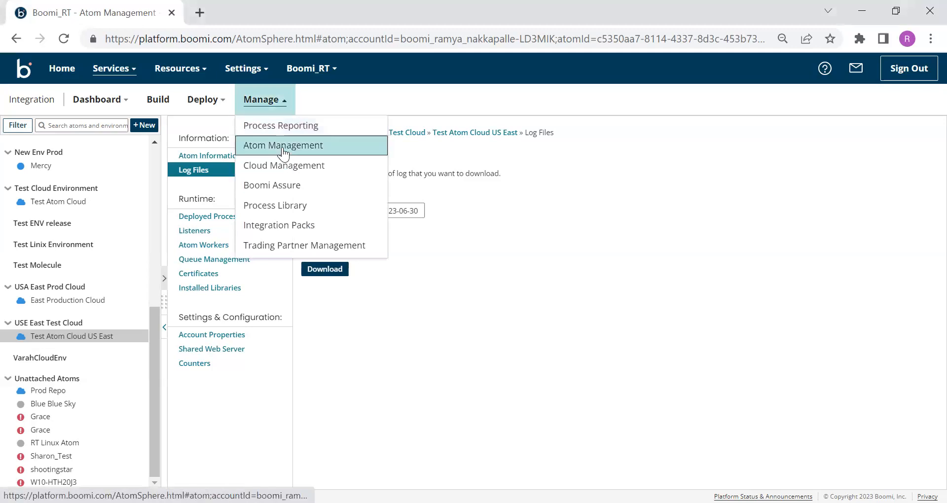
left_click(367, 332)
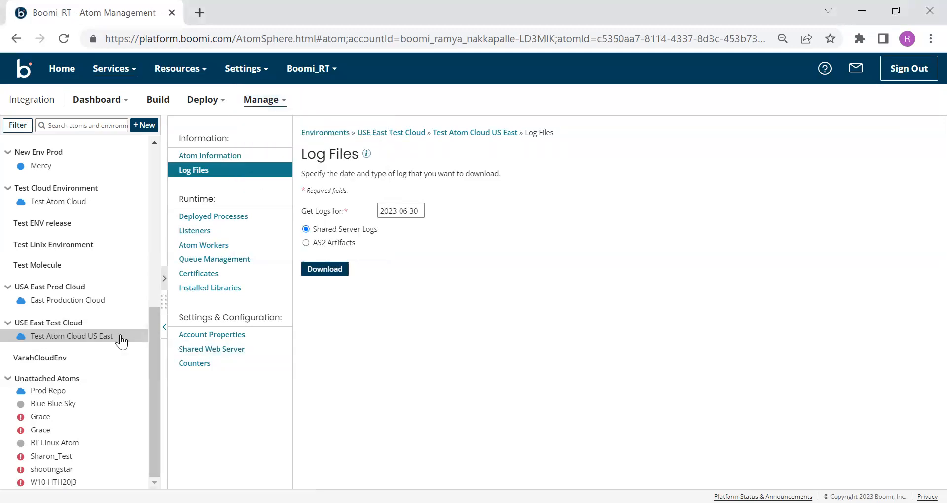
left_click(206, 261)
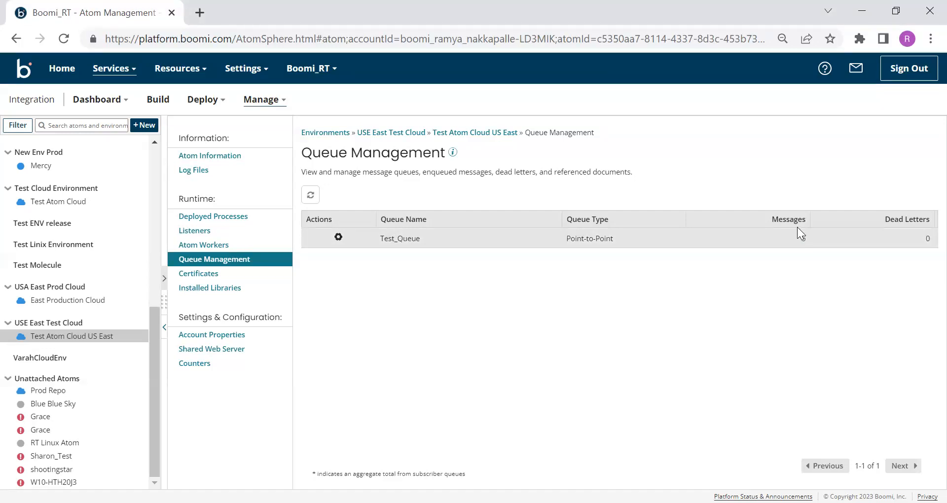
left_click(384, 244)
- Use Test_Queue's Actions gear to view its five queued messages
left_click(338, 238)
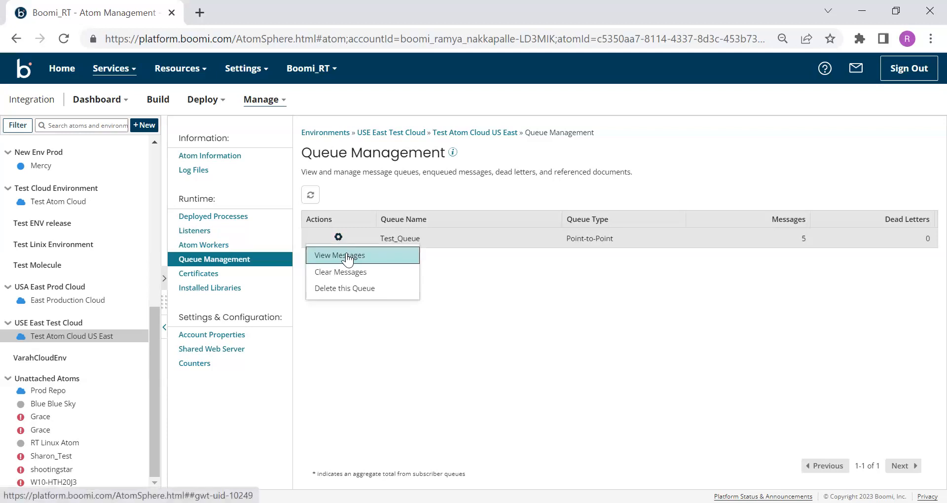
left_click(372, 256)
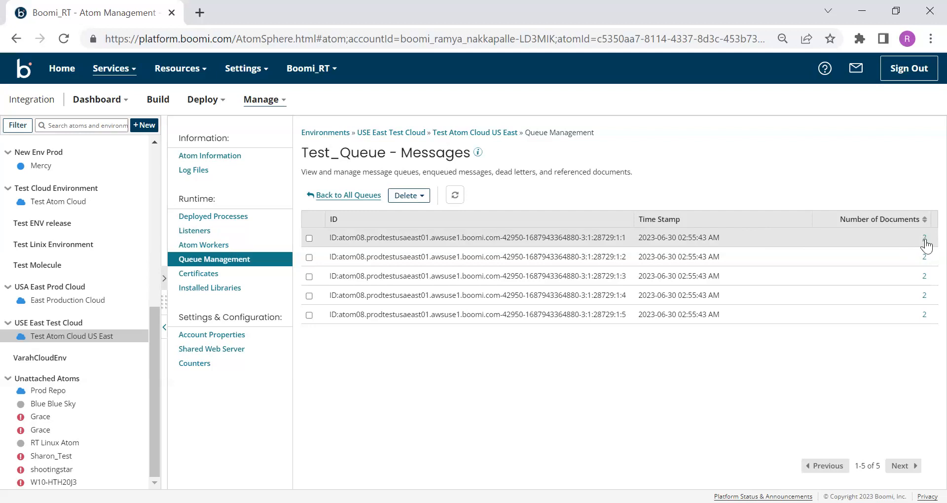
- List the first message's documents 0 and 1, then show and dismiss document 1's actions menu
left_click(924, 237)
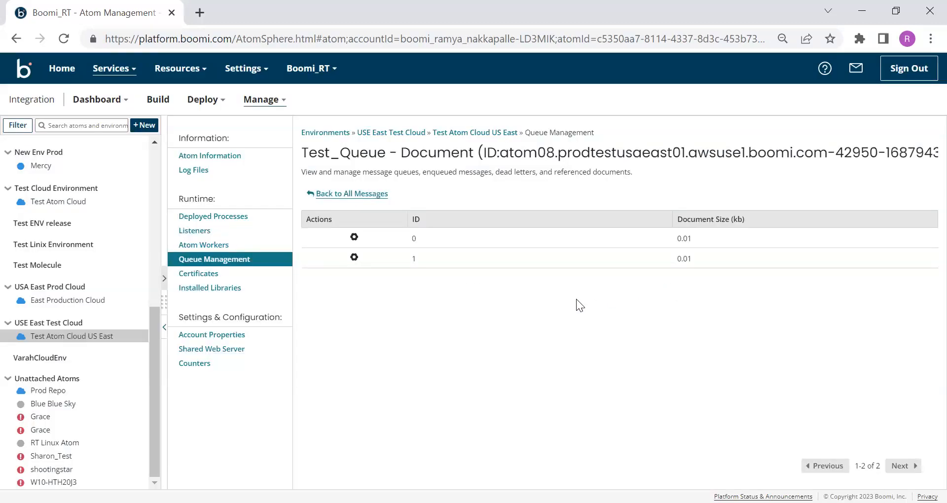
left_click(355, 258)
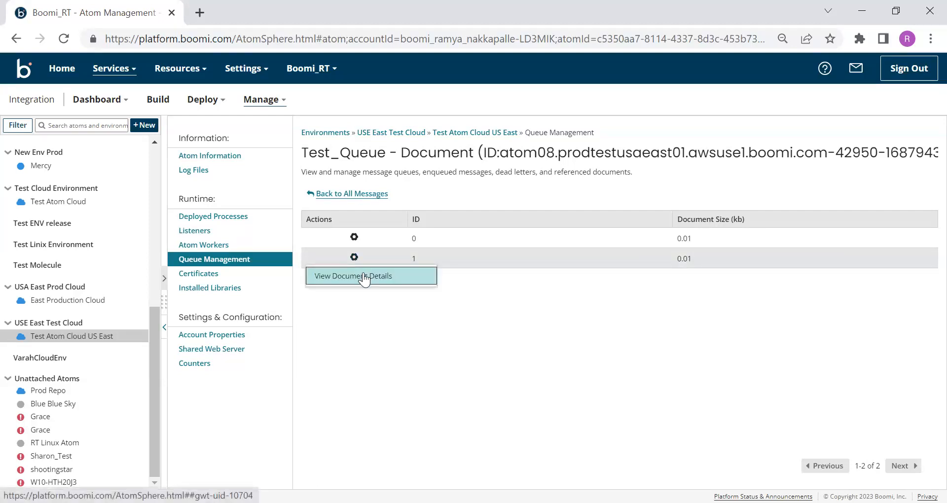
left_click(393, 313)
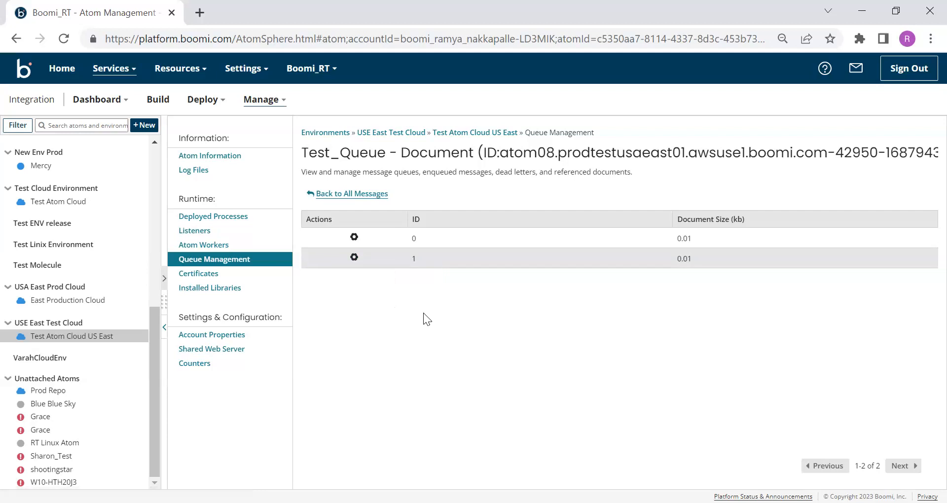